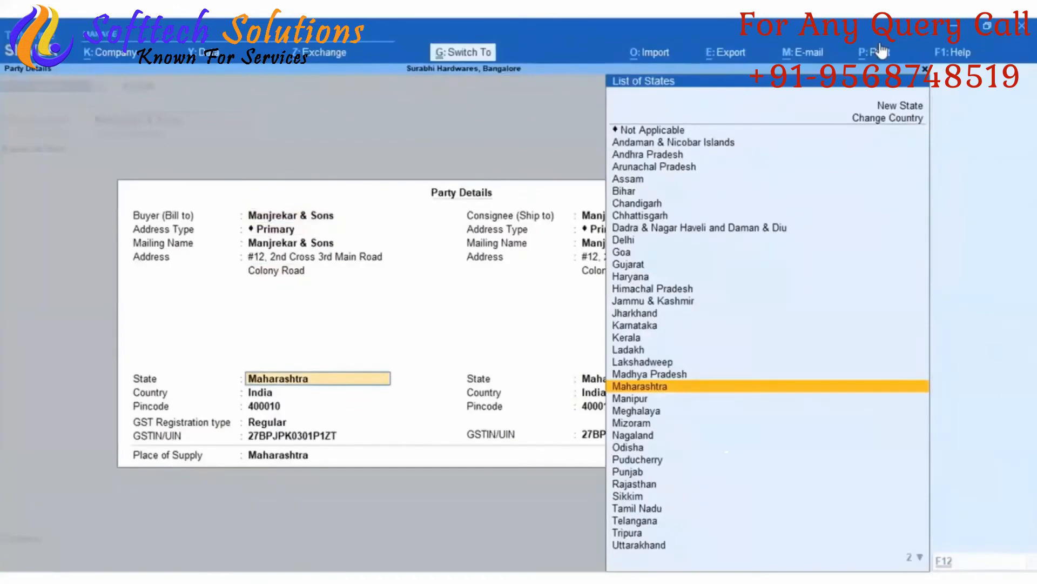
Step: Add item 12MM** to the sales voucher from Warehouse1, with a quantity of 100 No at a rate of 1,000.00
text(12)
key(Return)
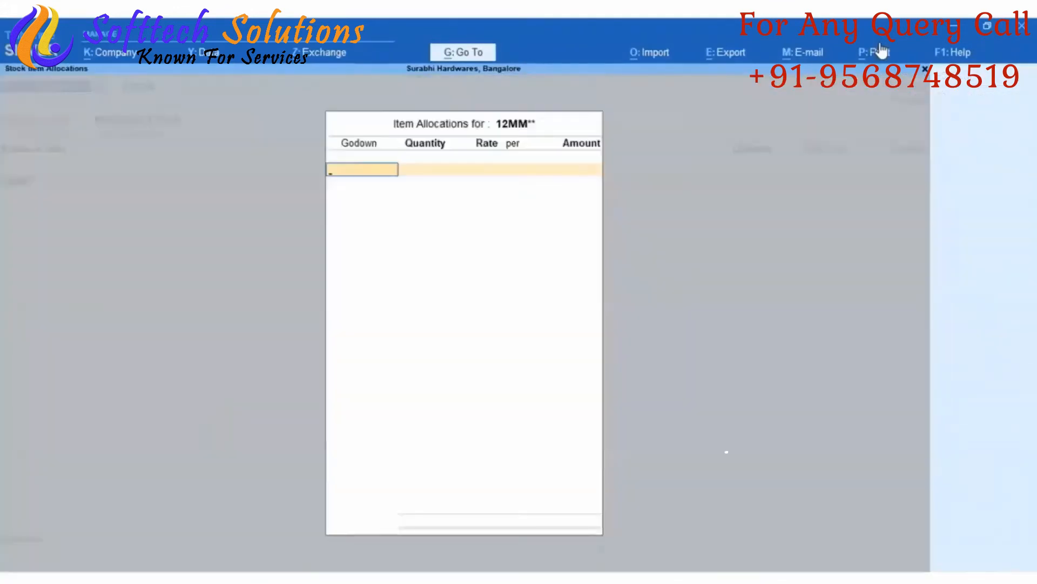
key(Return)
text(1)
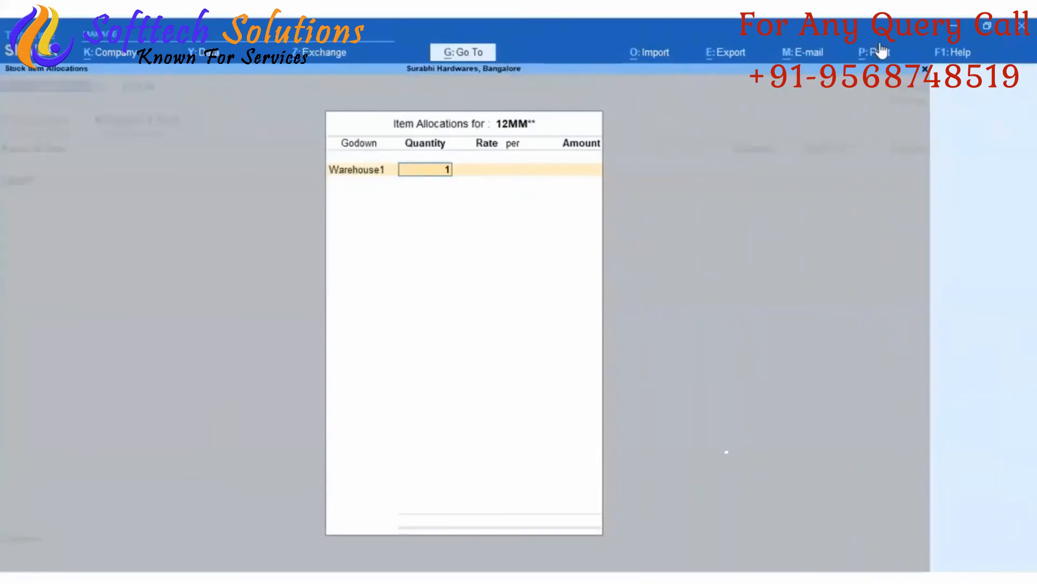
text(00)
key(Return)
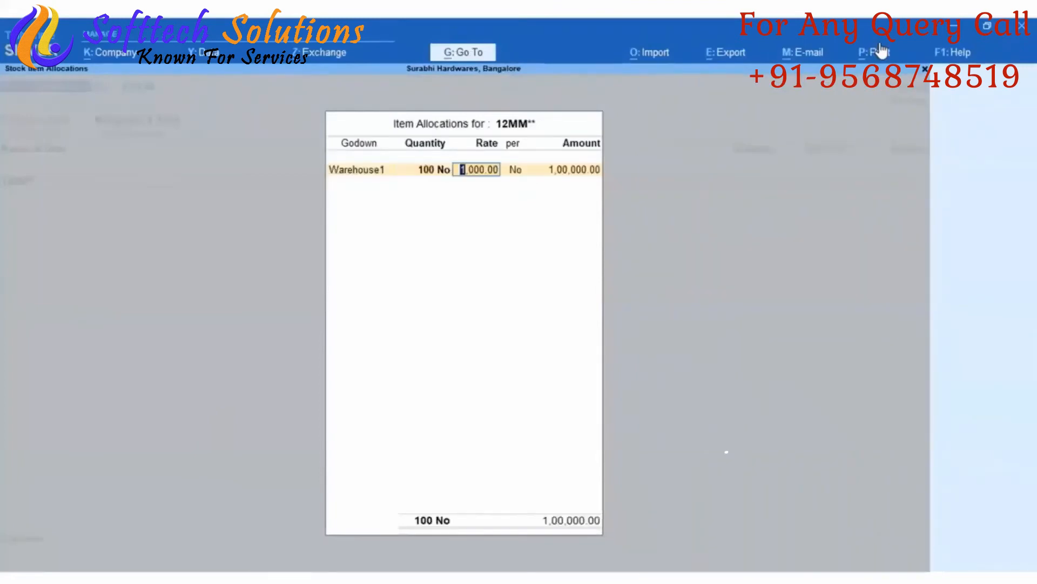
key(Return)
key(Return)
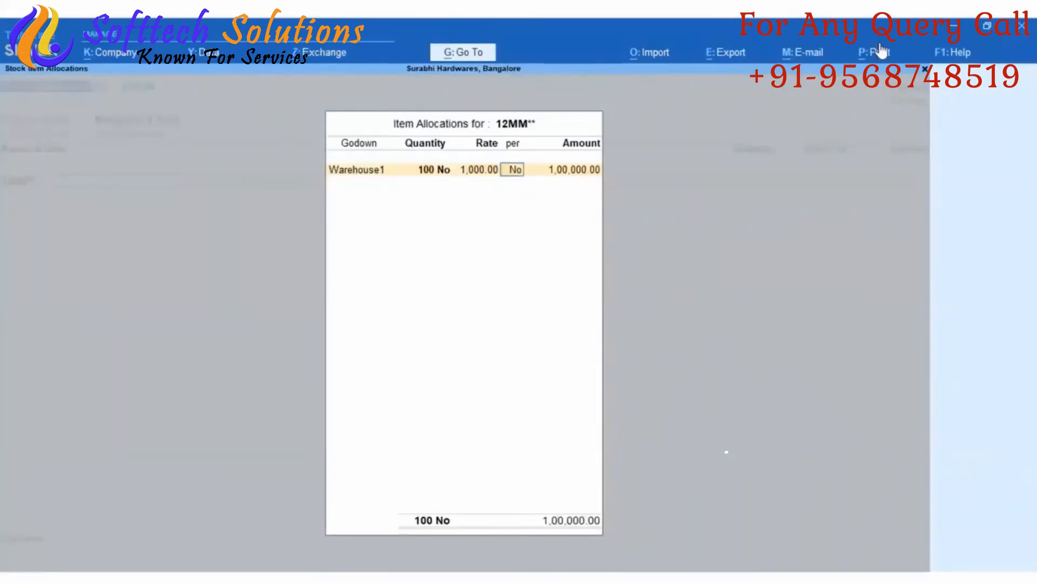
key(Return)
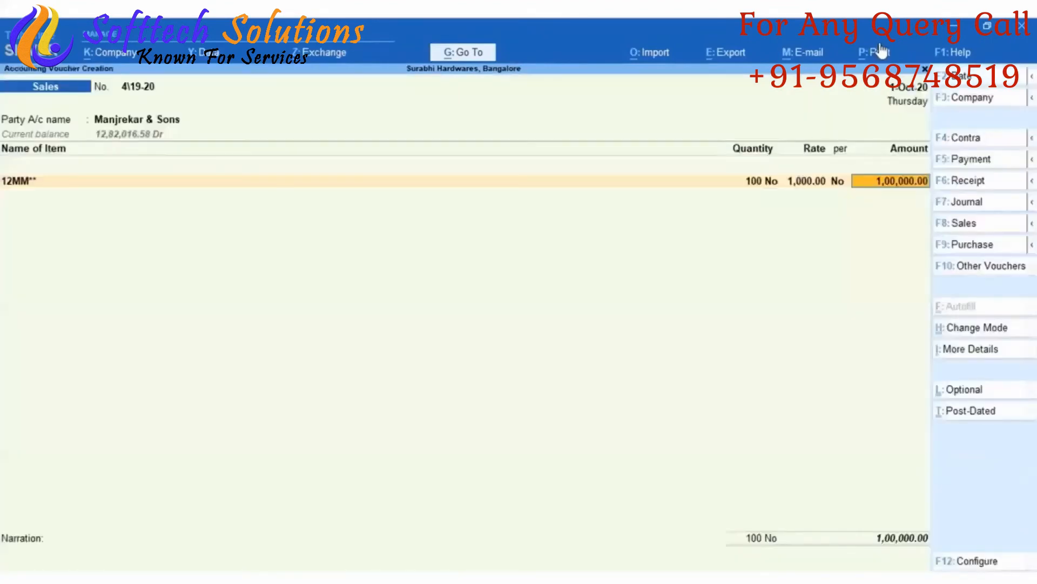
Step: Allocate the item's amount to Common Sales Account and add the IGST ledger to the voucher
key(Return)
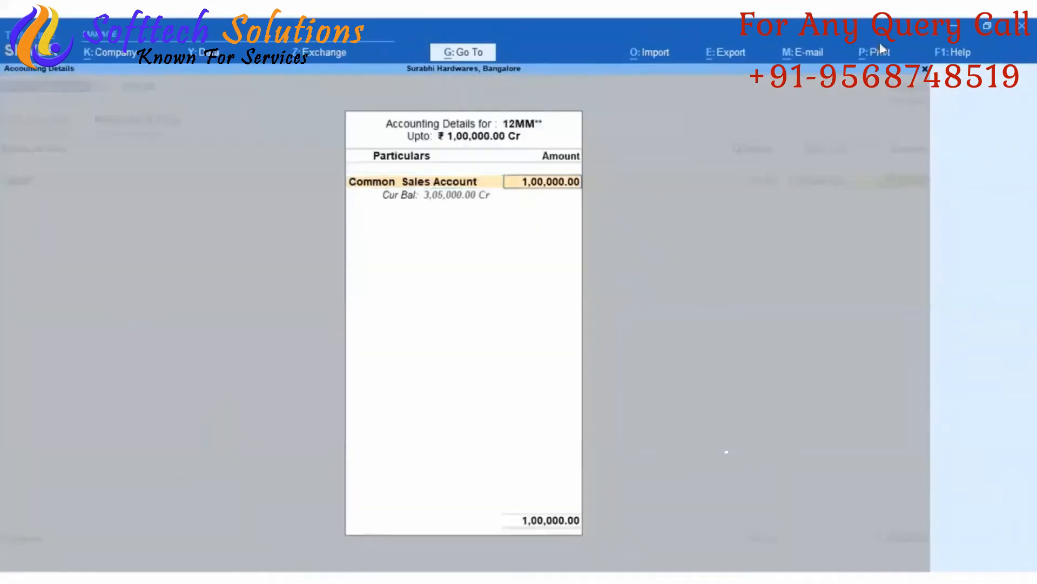
key(Return)
key(Return)
text(I)
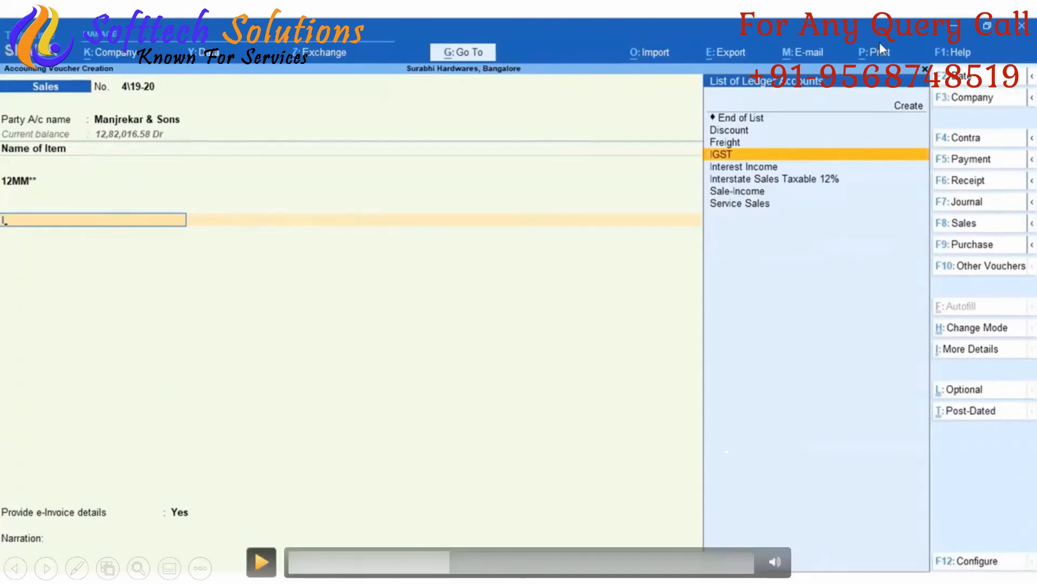
click(261, 562)
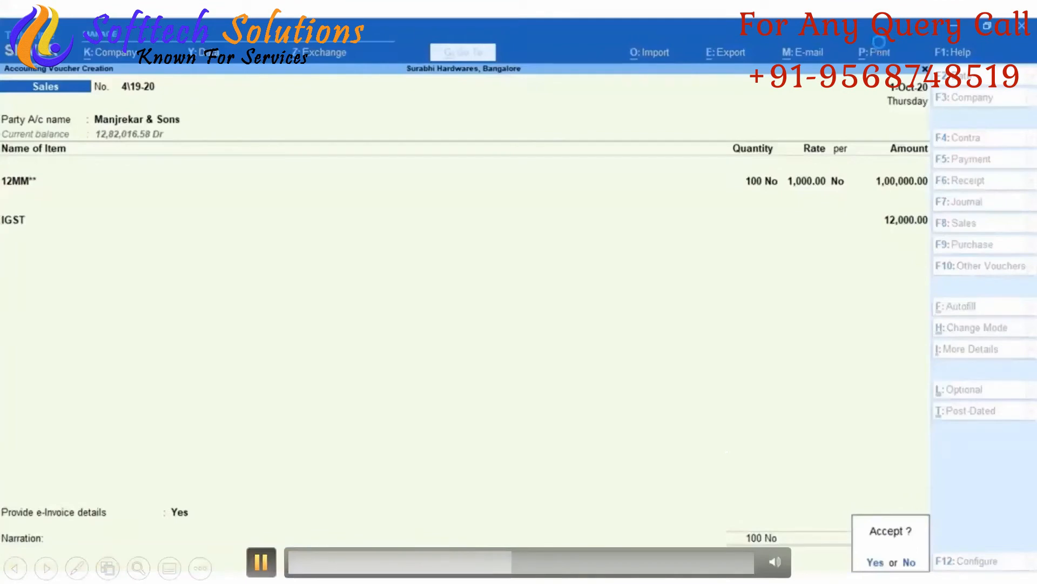
Step: Save the sales voucher and generate its e-invoice, logging in with the e-invoice username and password
click(882, 48)
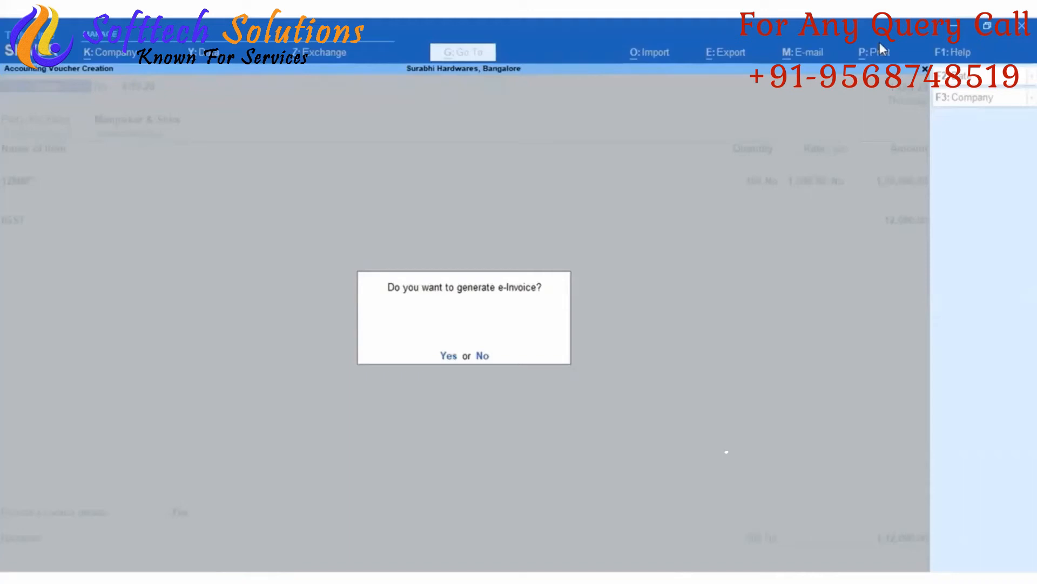
click(261, 562)
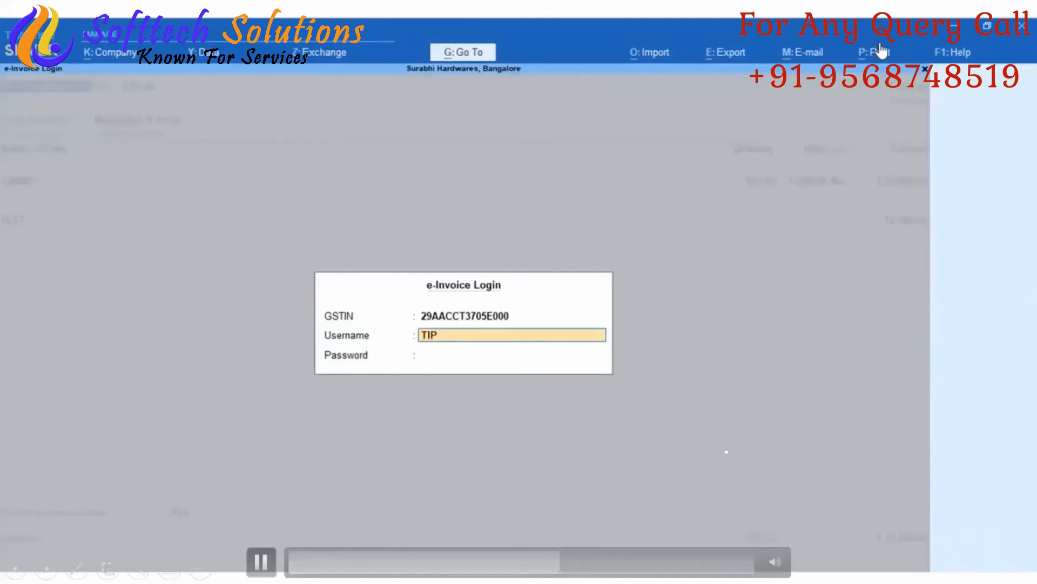
click(261, 562)
click(262, 562)
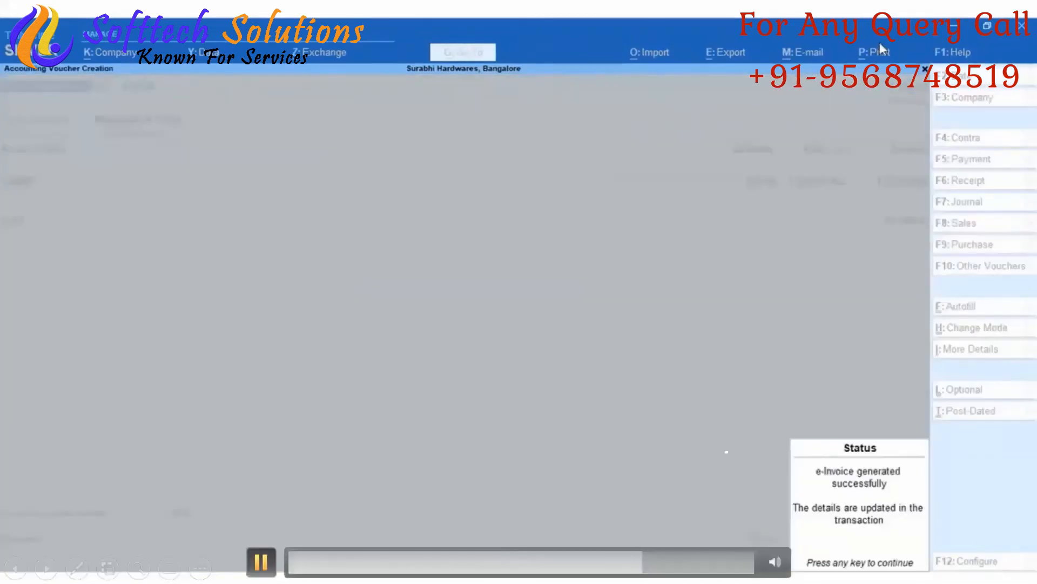
click(261, 562)
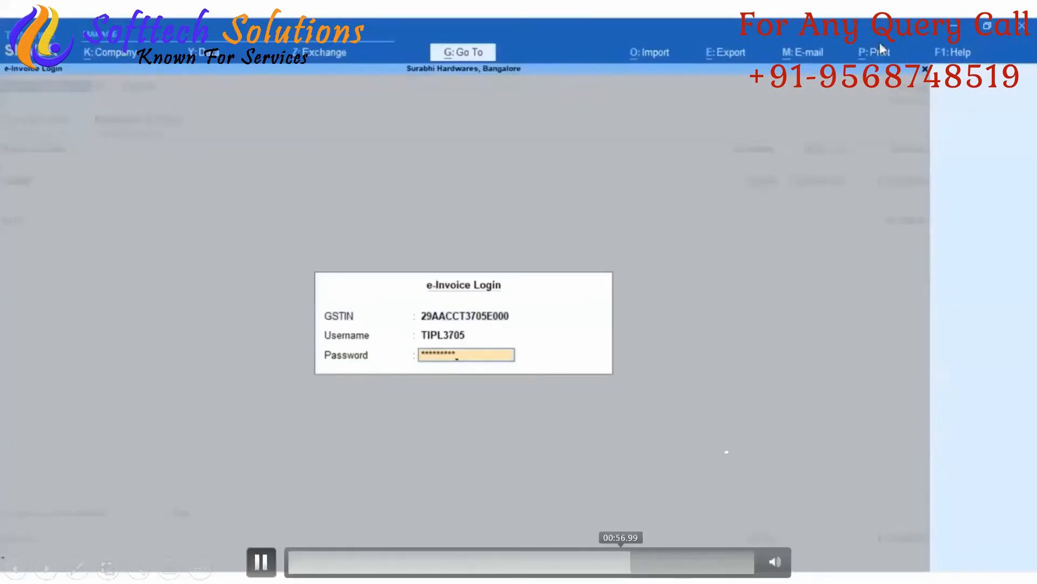
key(Return)
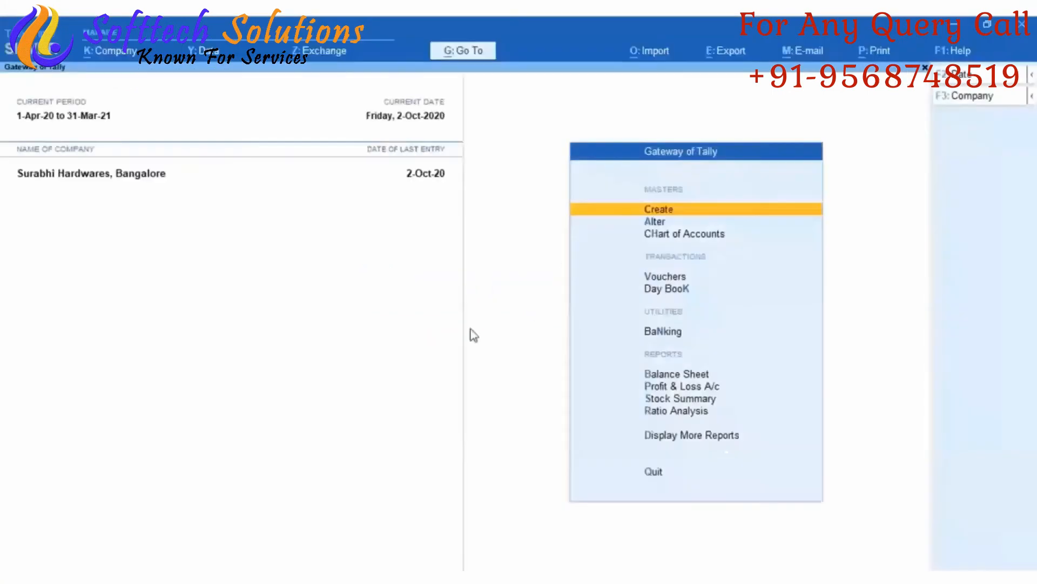
Step: Open the e-Invoice report
click(482, 54)
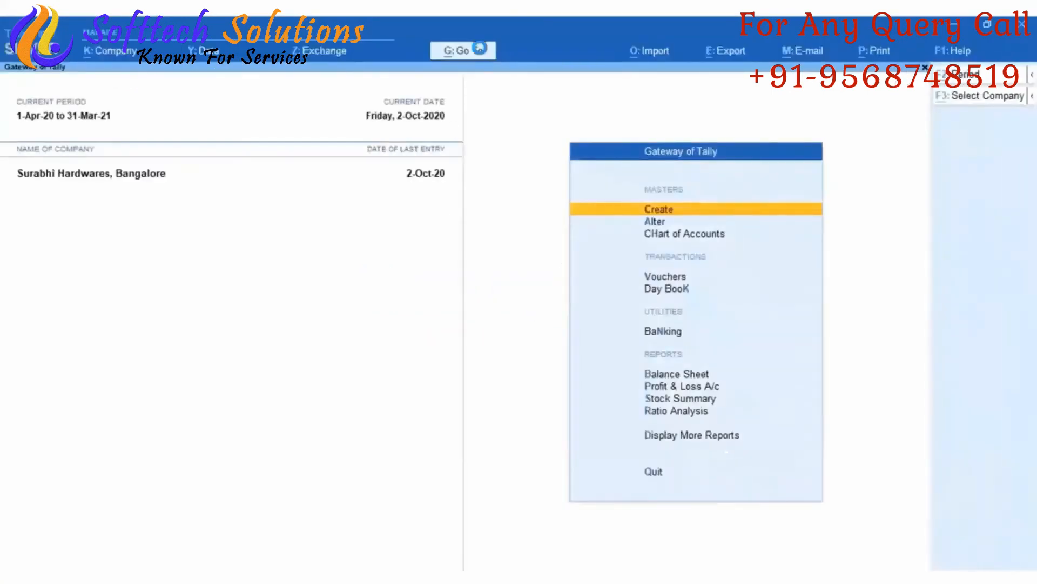
click(482, 53)
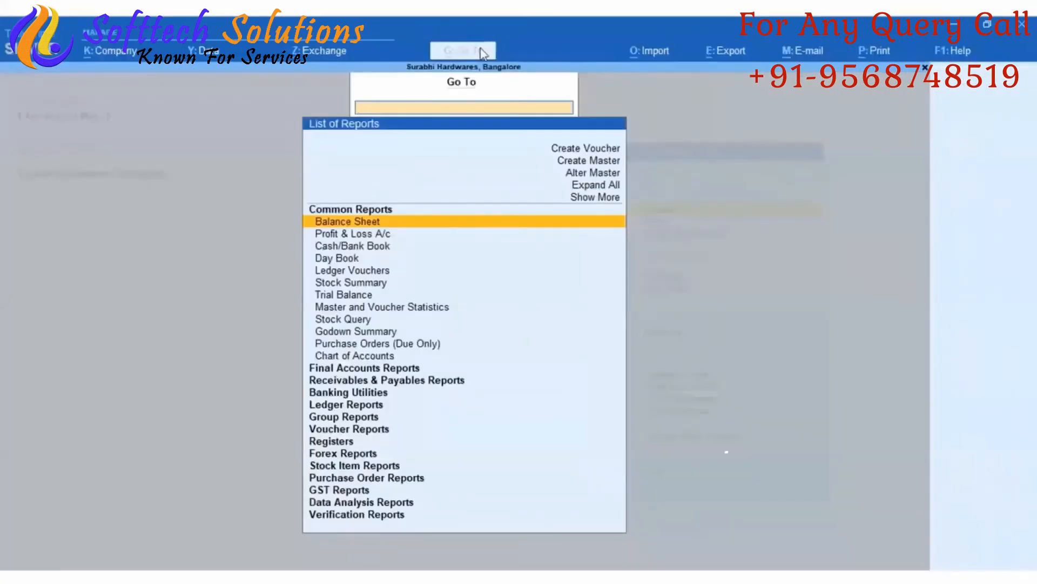
text(Ei)
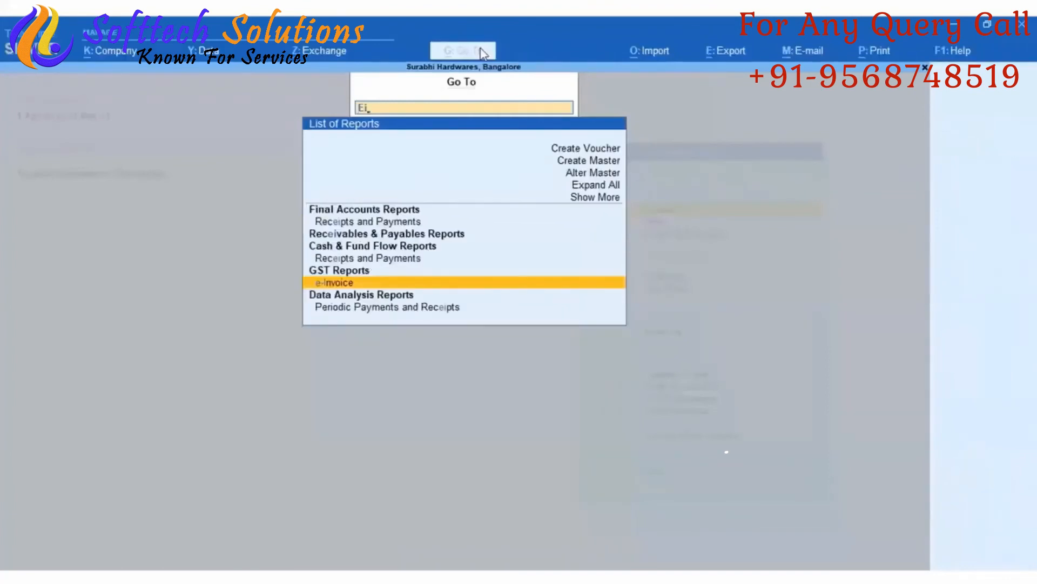
key(Return)
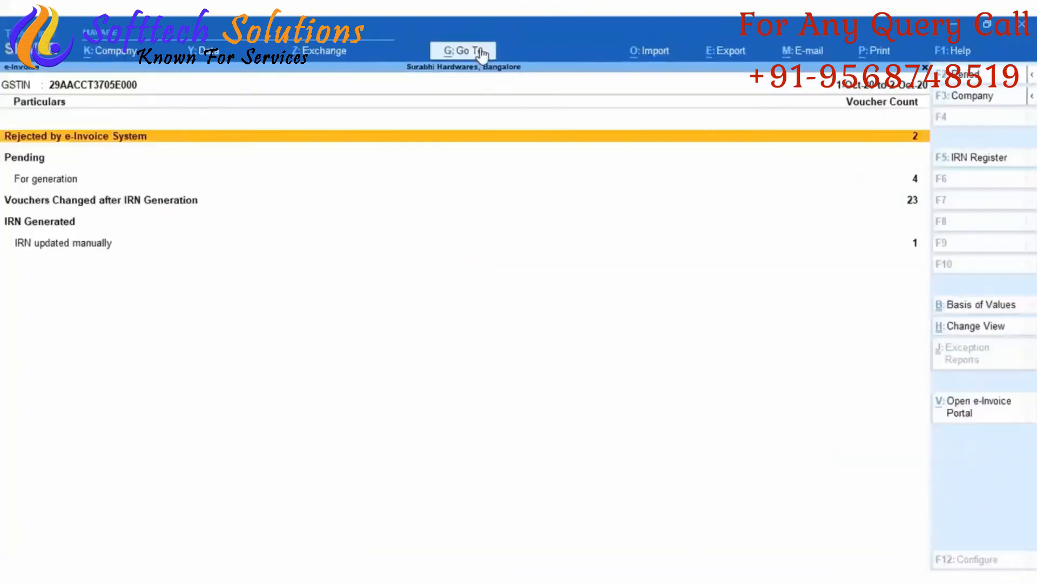
Step: Send the first two vouchers pending for IRN generation online, logging in with the e-invoice username and password
key(Down)
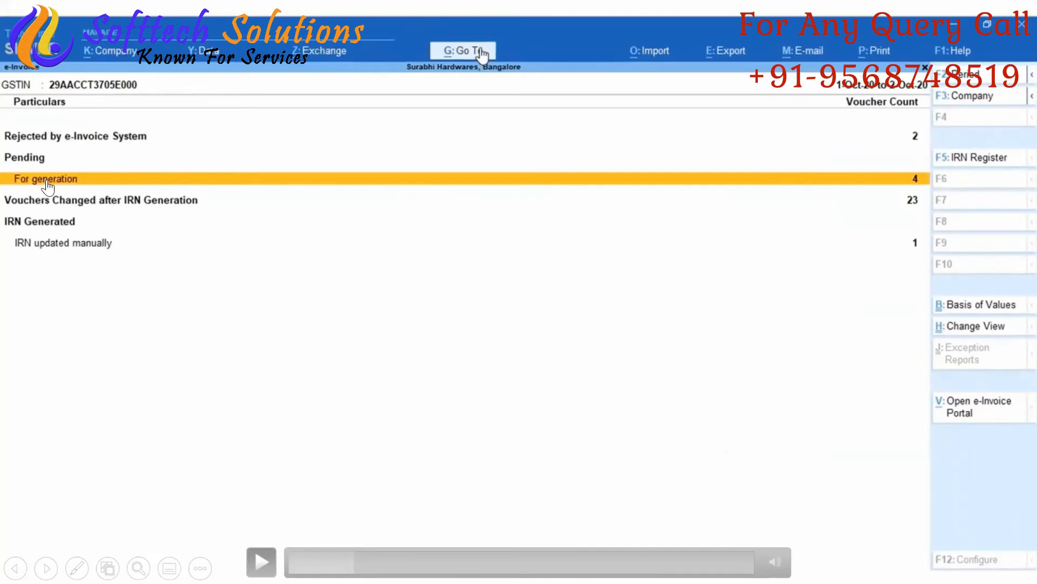
click(261, 562)
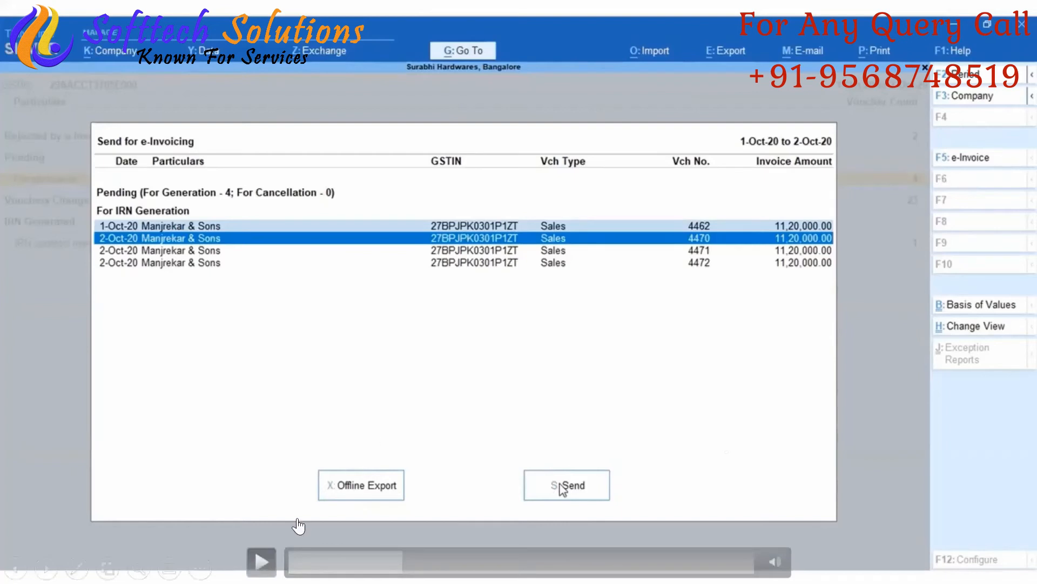
click(262, 561)
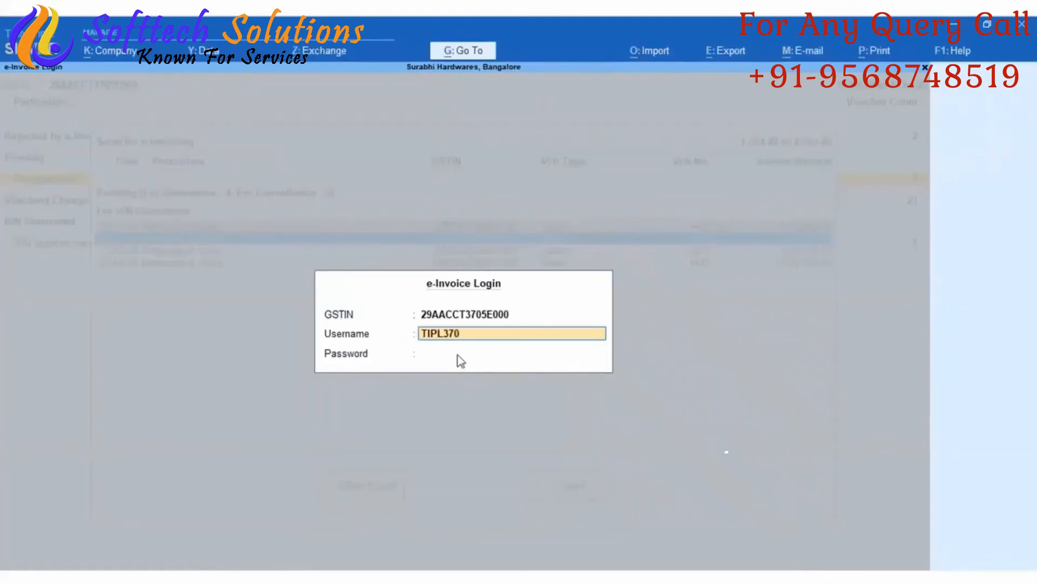
key(Return)
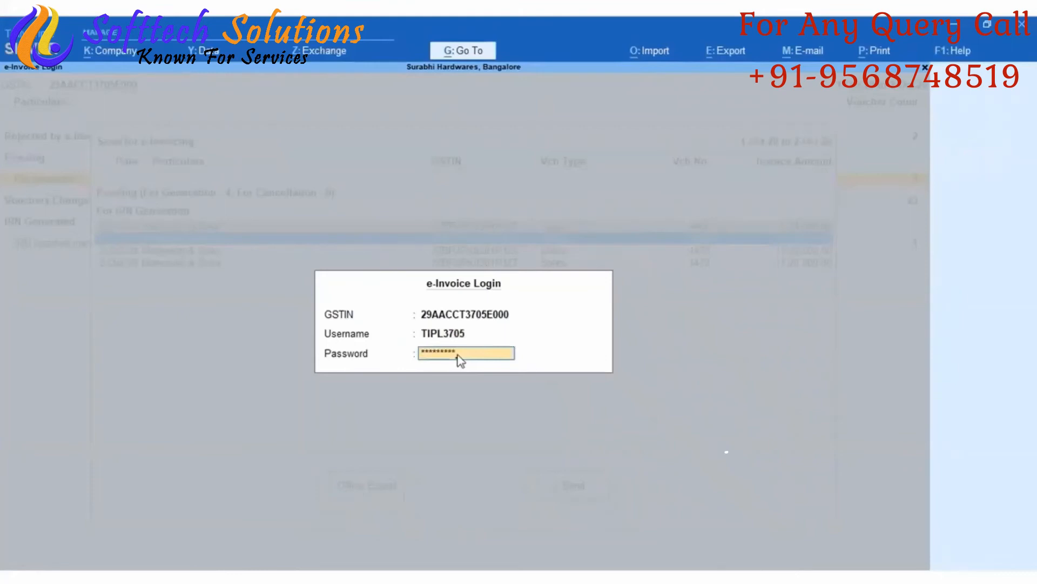
key(Return)
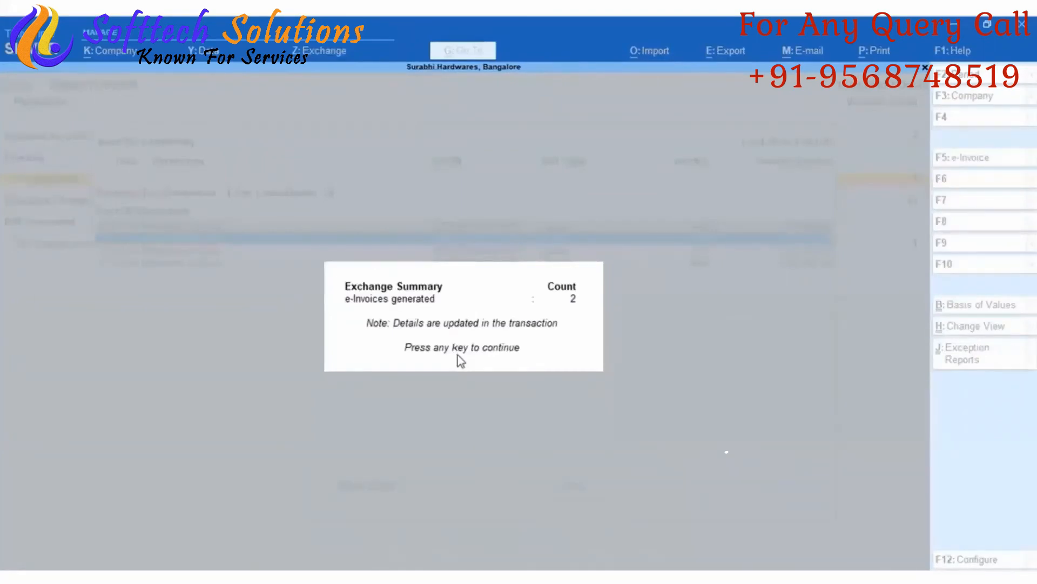
key(Return)
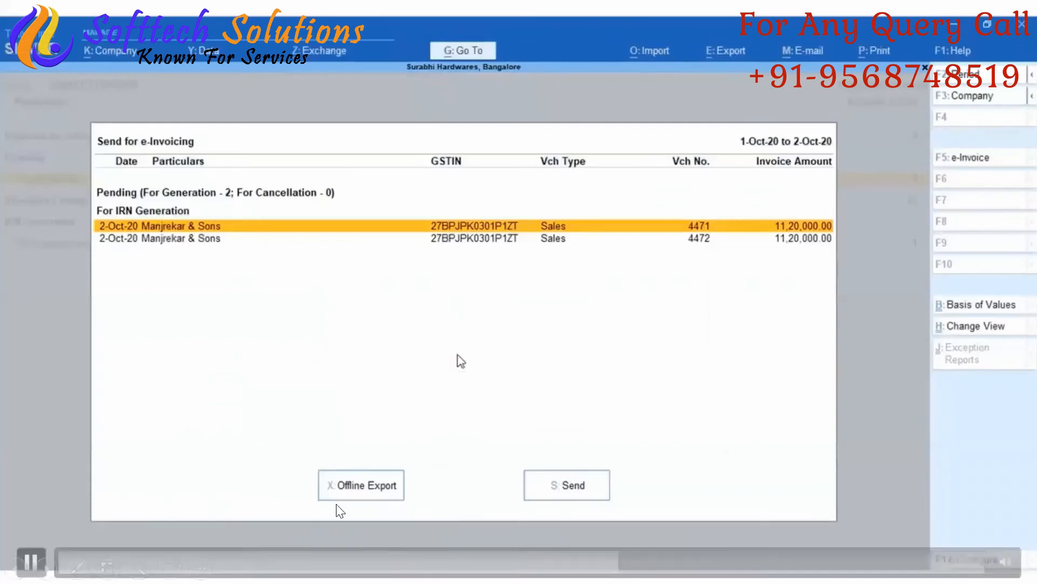
Step: Send the remaining pending vouchers for IRN generation
click(558, 489)
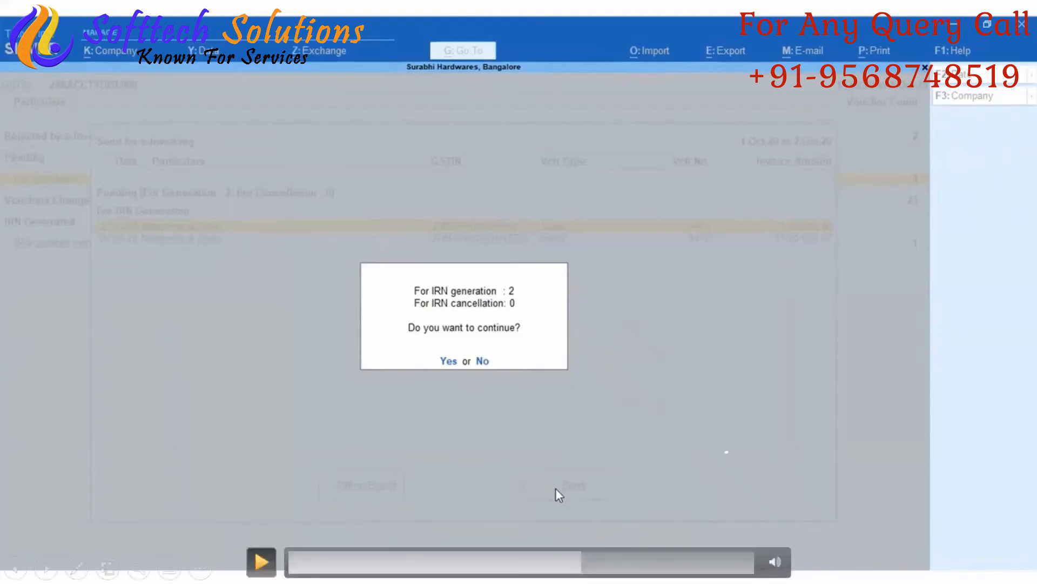
click(261, 562)
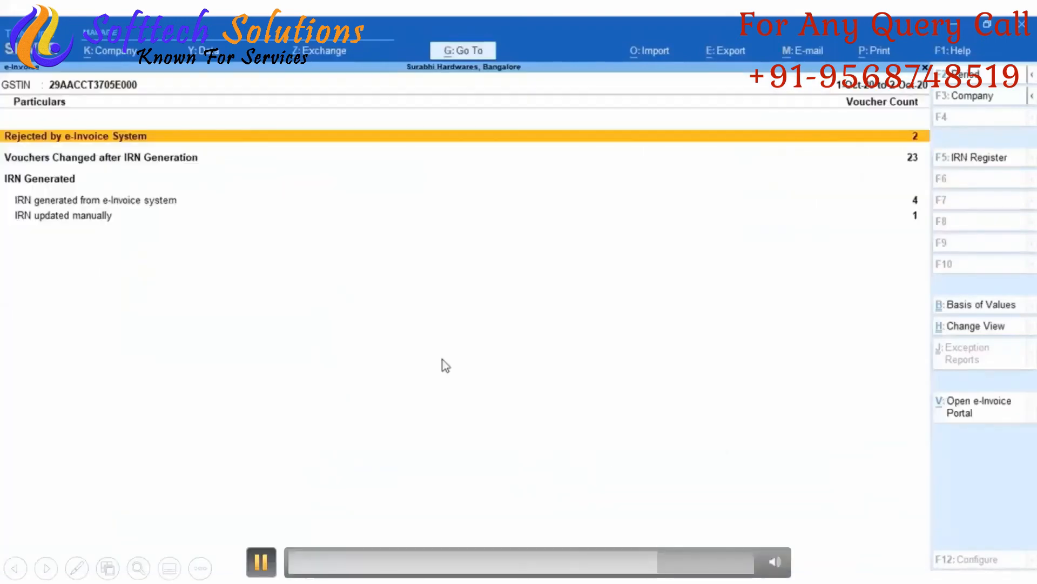
Step: Examine the vouchers under IRN generated from e-Invoice system in detailed view, including their acknowledgement and IRN details
key(Down)
key(Down)
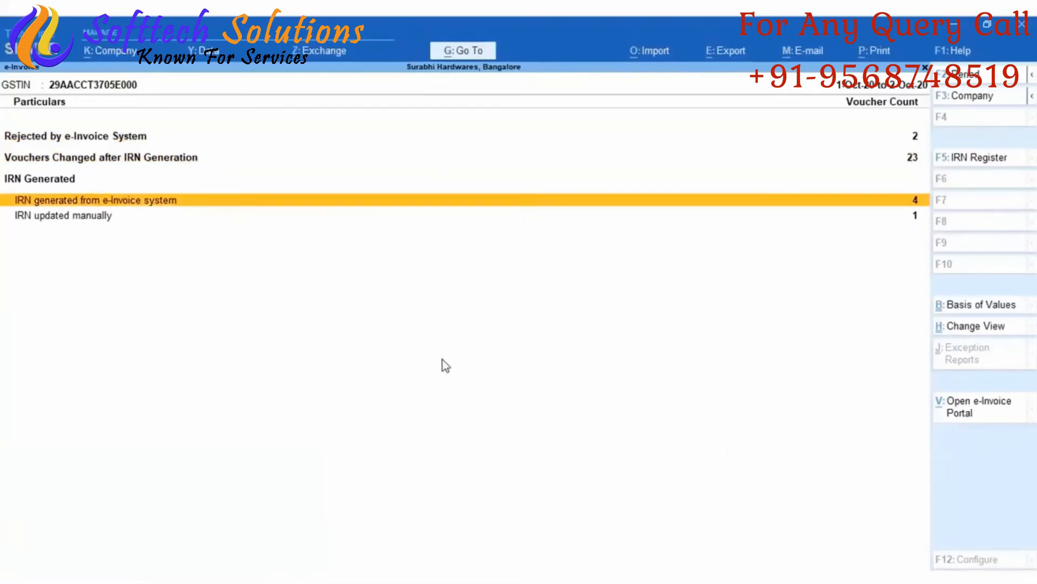
key(Return)
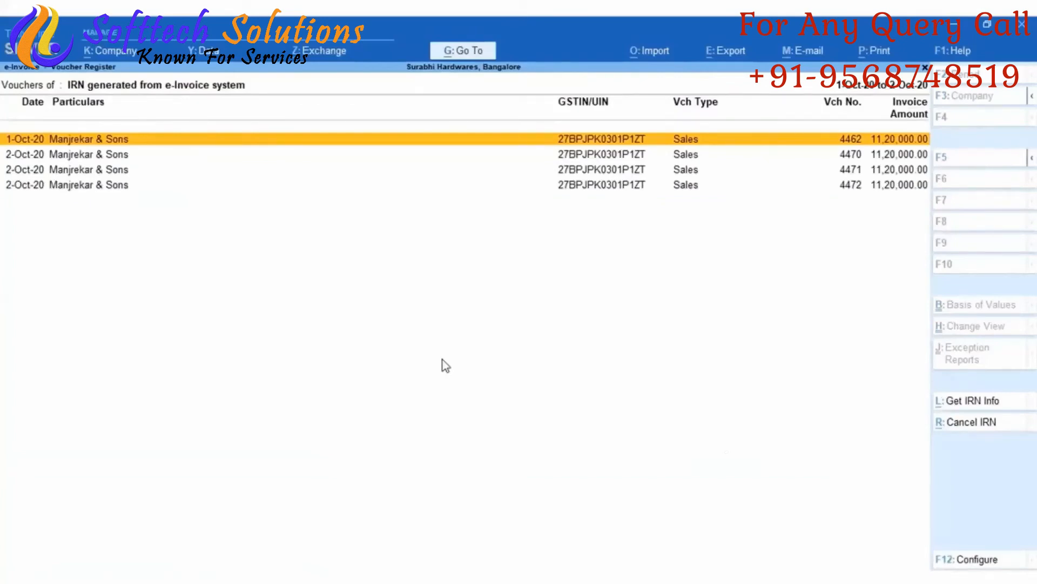
key(alt+F5)
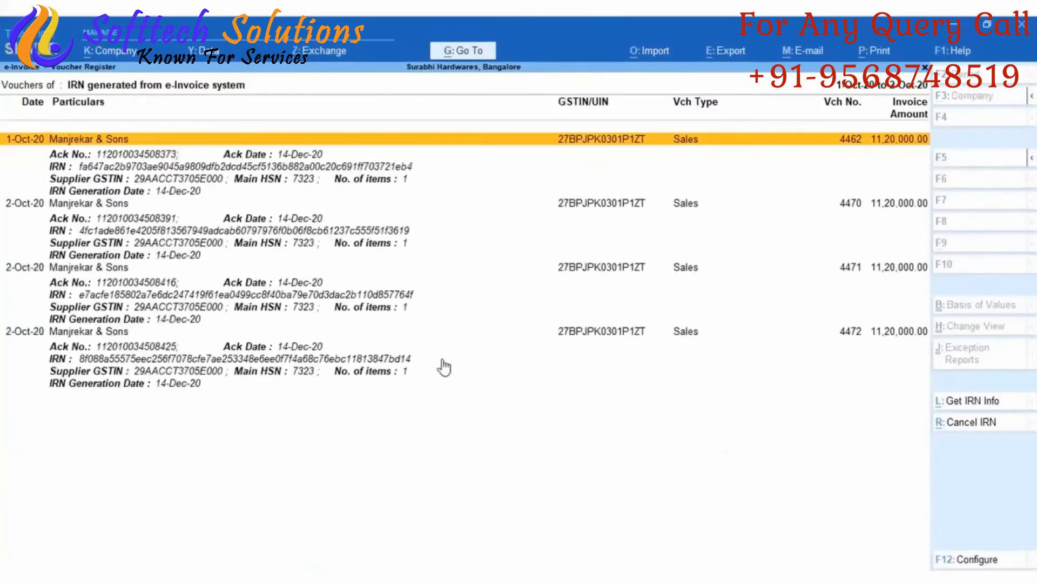
key(Down)
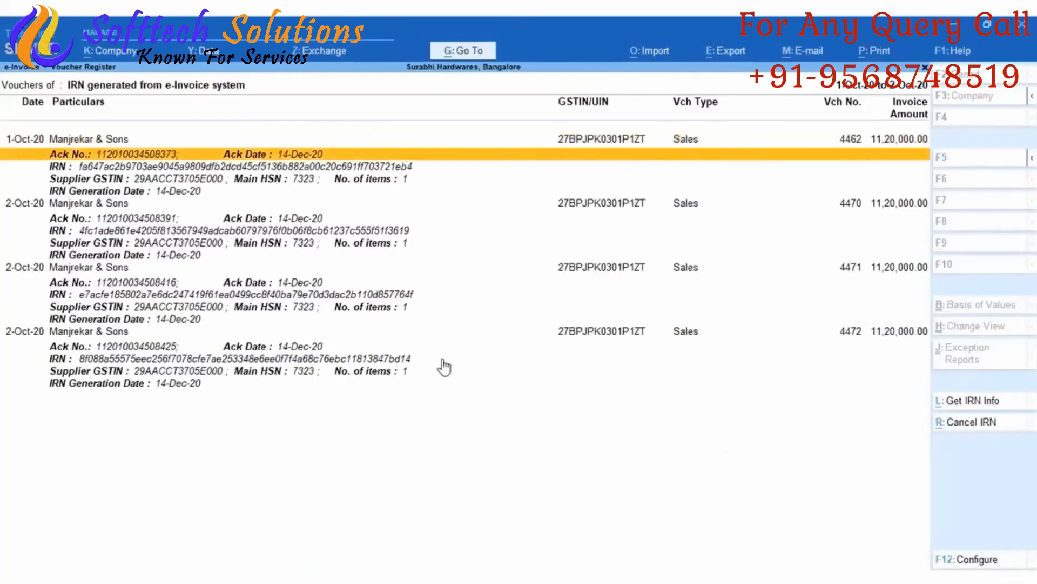
key(Down)
key(Down)
key(Down)
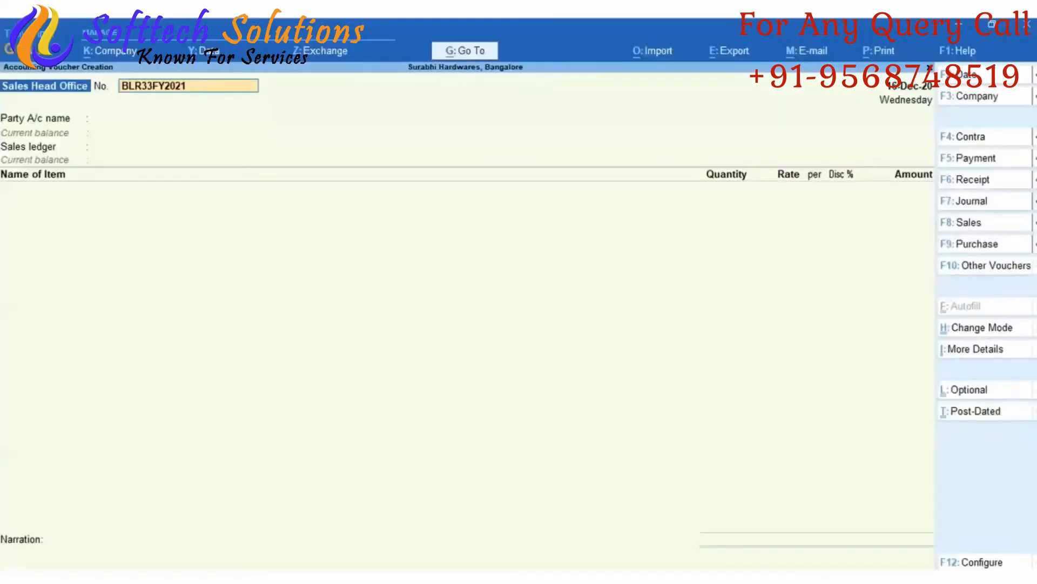
Step: Append 567t to the new sales voucher's number and select Kanti Hardwares as the party, accepting its default dispatch and party details
key(End)
text(567t)
key(Return)
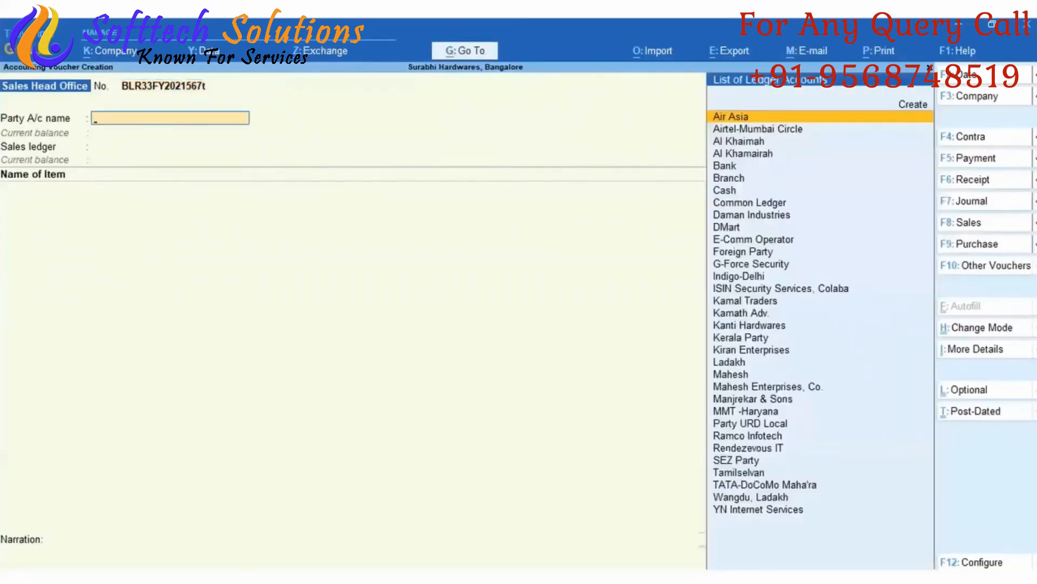
text(Kanti)
key(Return)
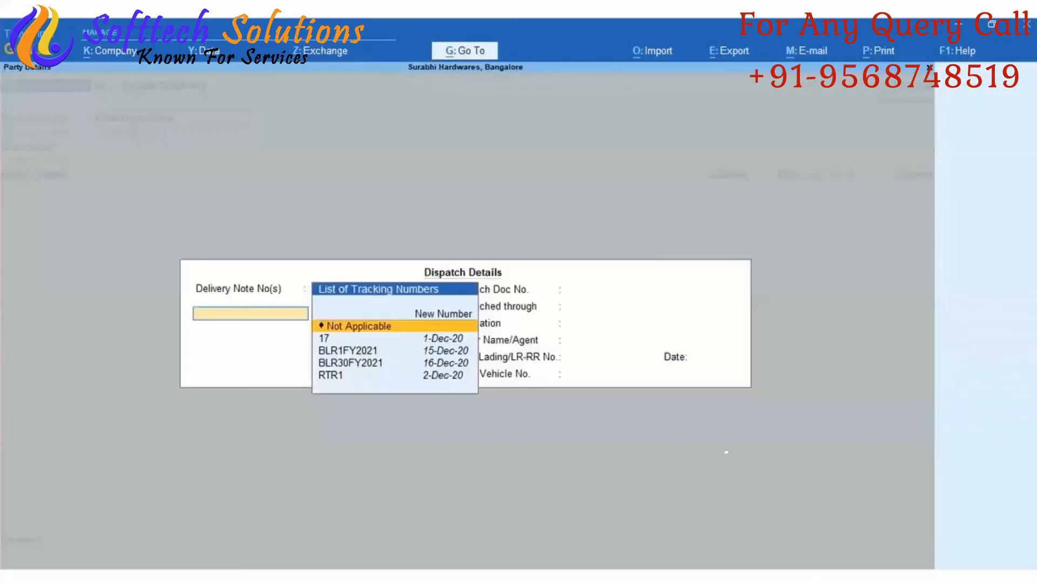
key(ctrl+a)
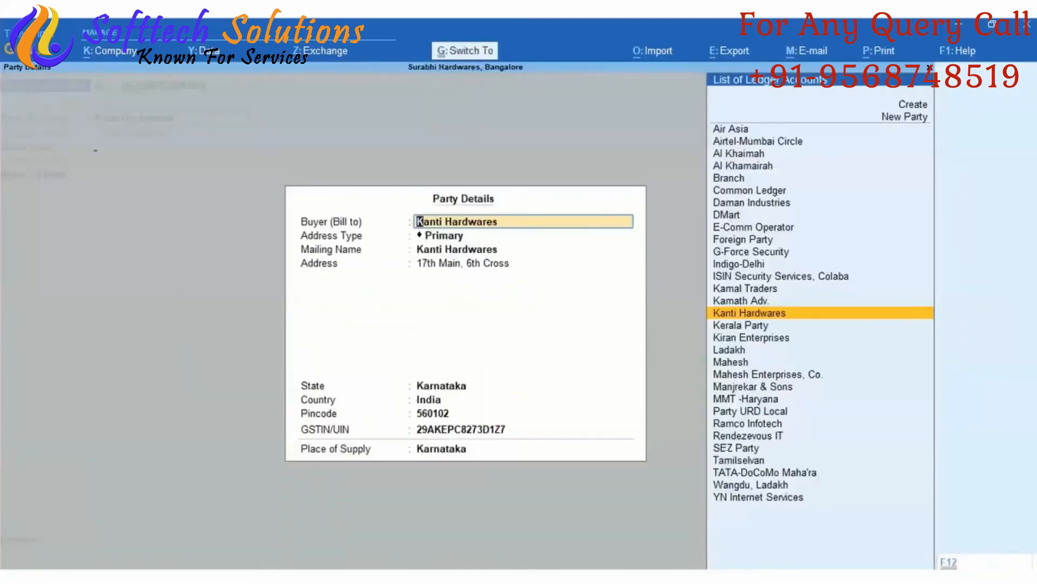
key(ctrl+a)
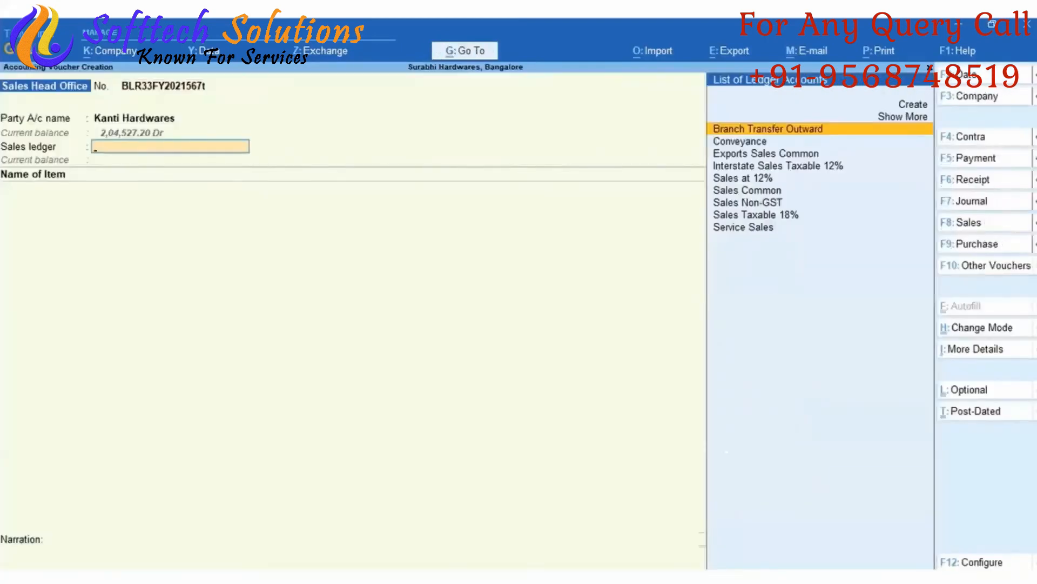
Step: Set the voucher's sales ledger to Sales at 12%
key(Down)
key(Down)
key(Down)
key(Down)
key(Return)
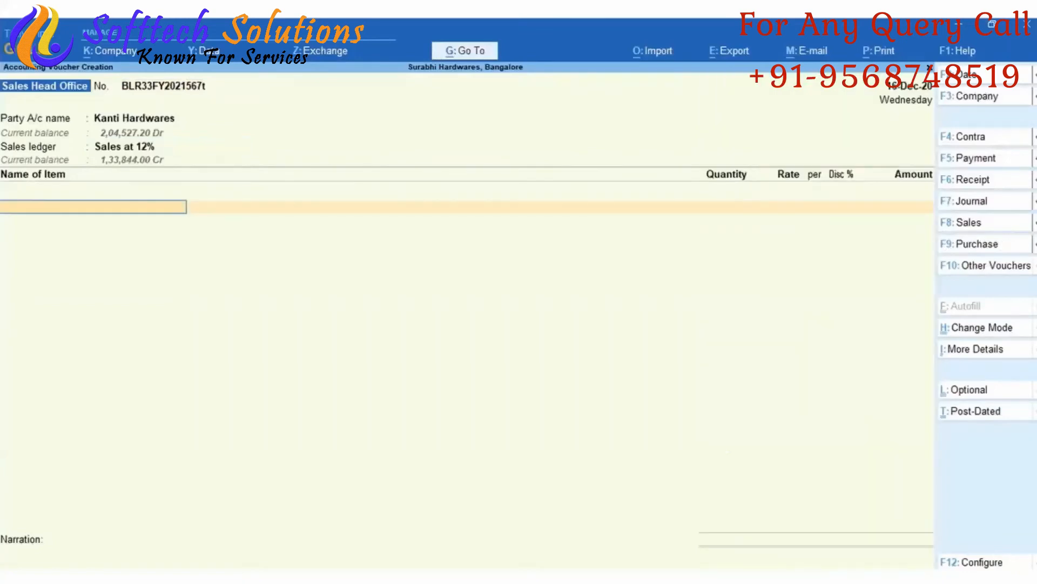
Step: Add the stock item 13MM Steel (12%) to the voucher, allocated to Main Location with no tracking or order number
key(Down)
key(Down)
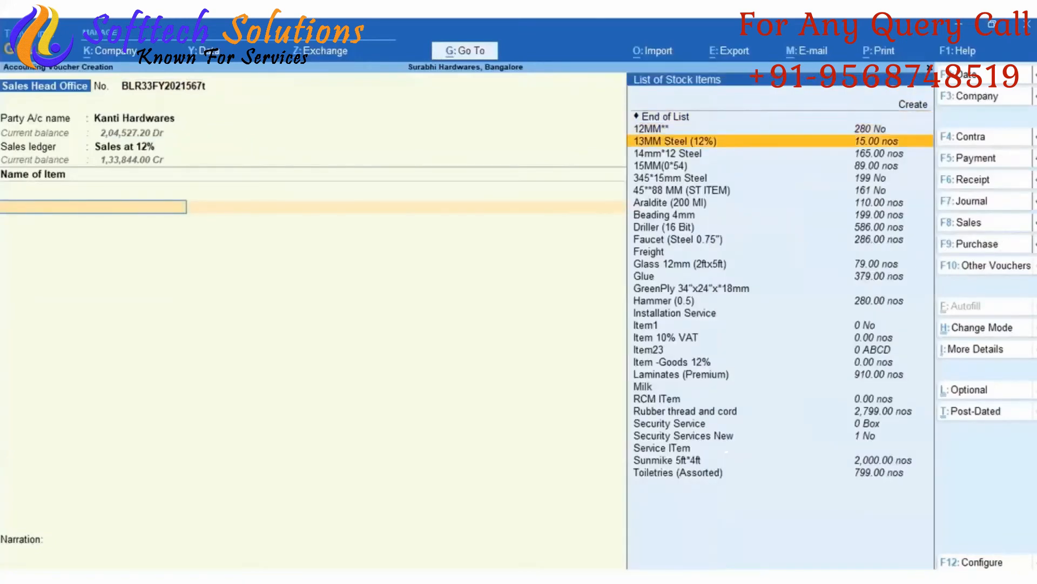
key(Return)
key(Return)
key(Return)
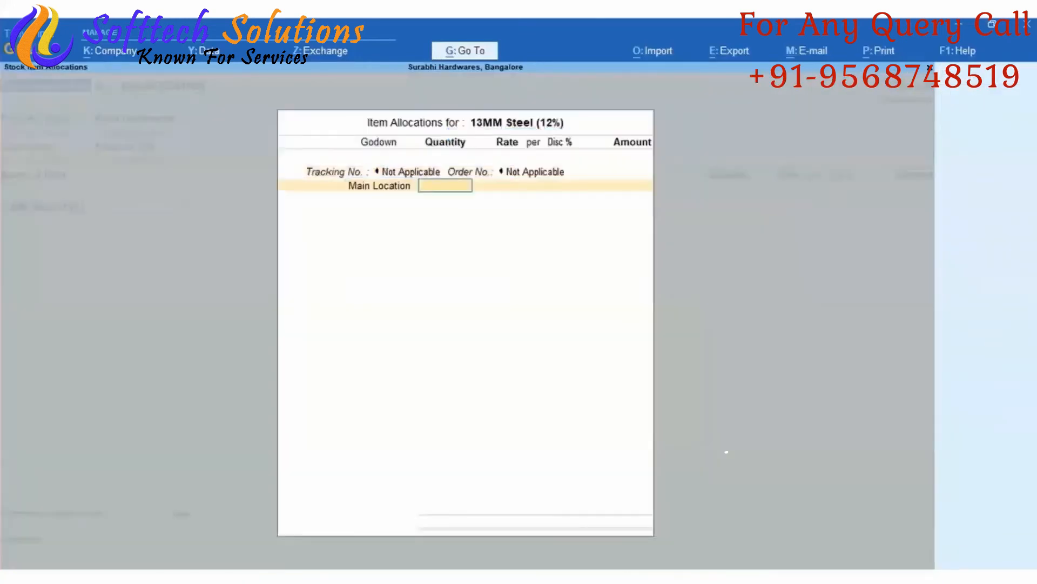
Step: Set the item's quantity to 100 nos at a rate of 1,000 per nos and complete the item entry
text(100)
key(Return)
key(Return)
key(Return)
key(Return)
key(Return)
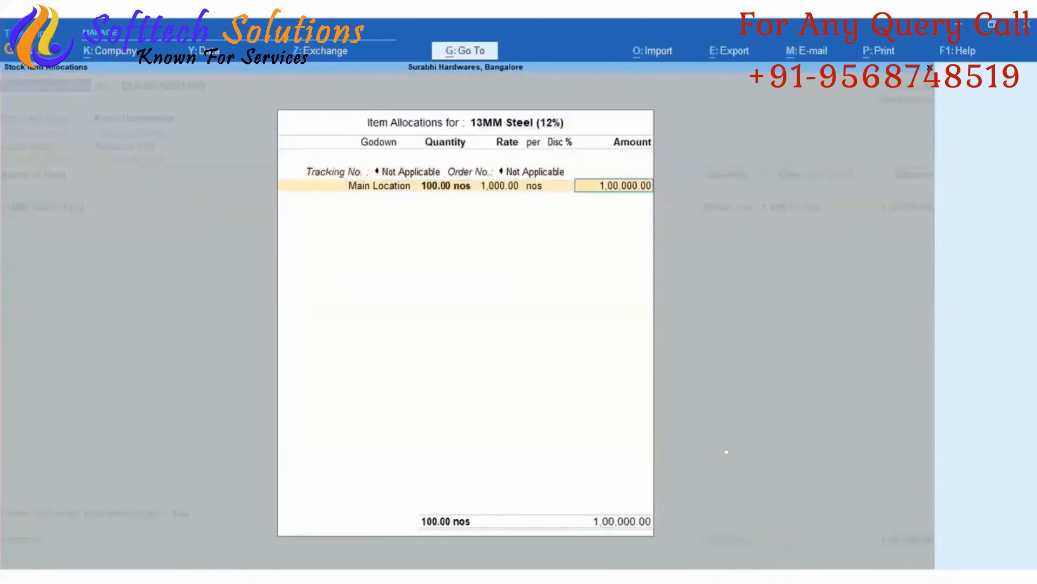
key(Return)
key(Return)
key(Return)
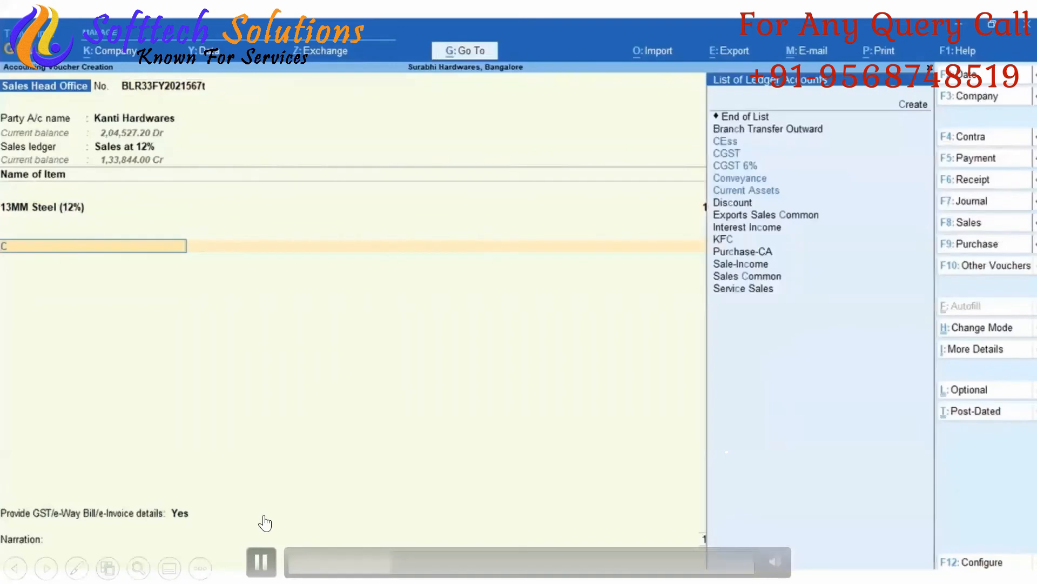
Step: Add the CGST ledger to the voucher below the stock item with its calculated tax amount
text(Cg)
click(261, 562)
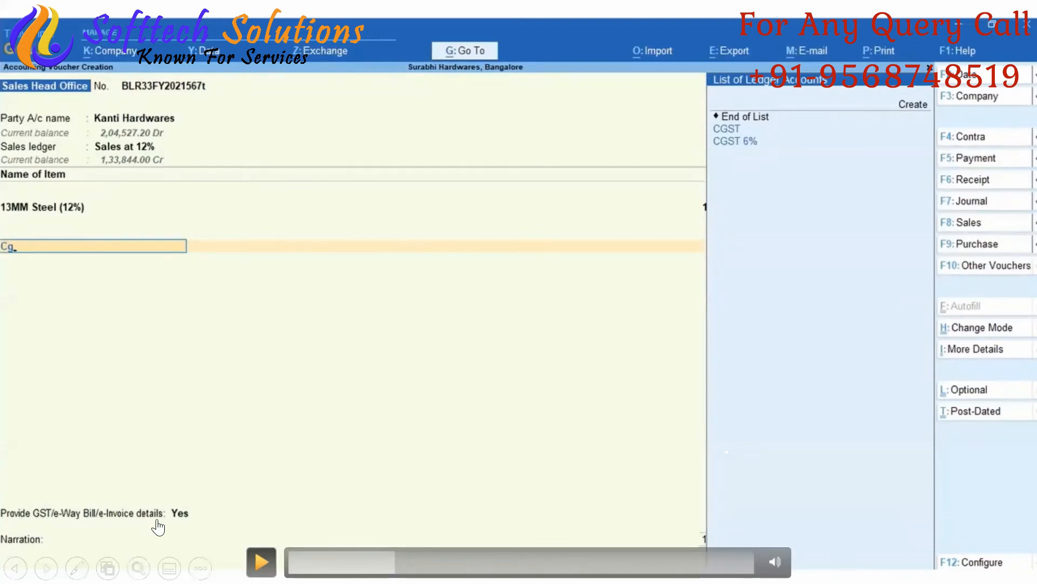
click(261, 562)
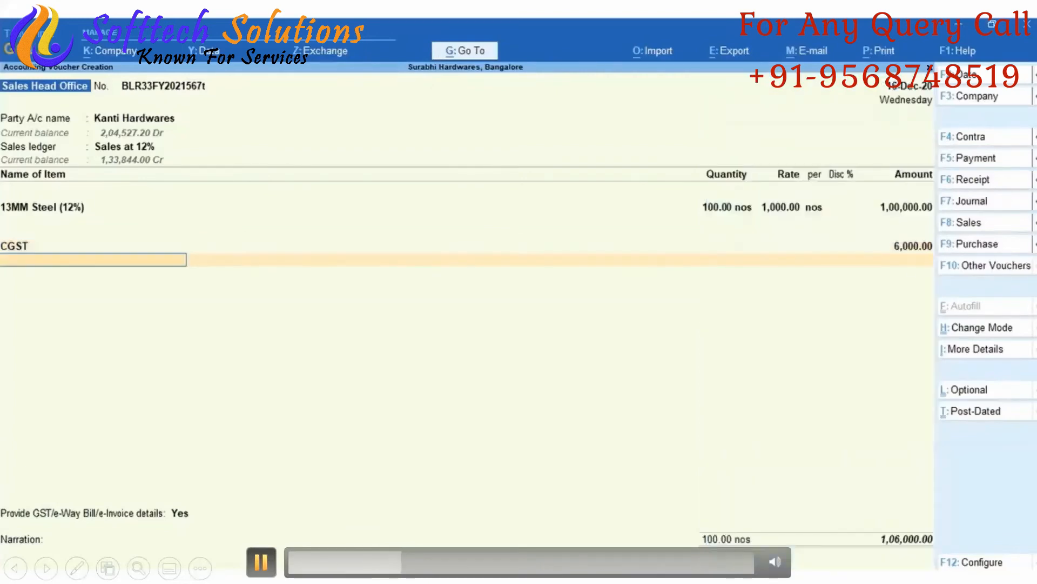